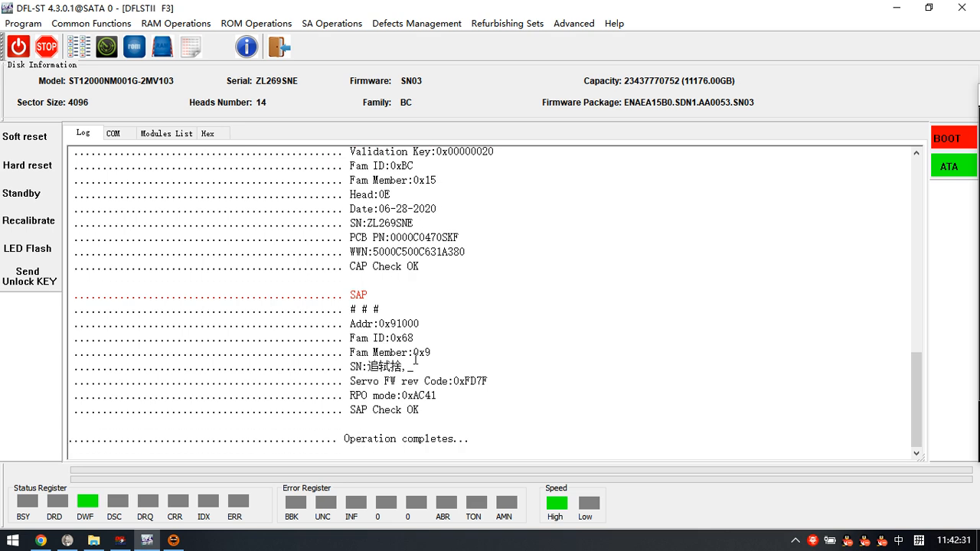
Examine the log for the RAP check result and the preceding ROM reading entries.
drag(346, 237, 441, 277)
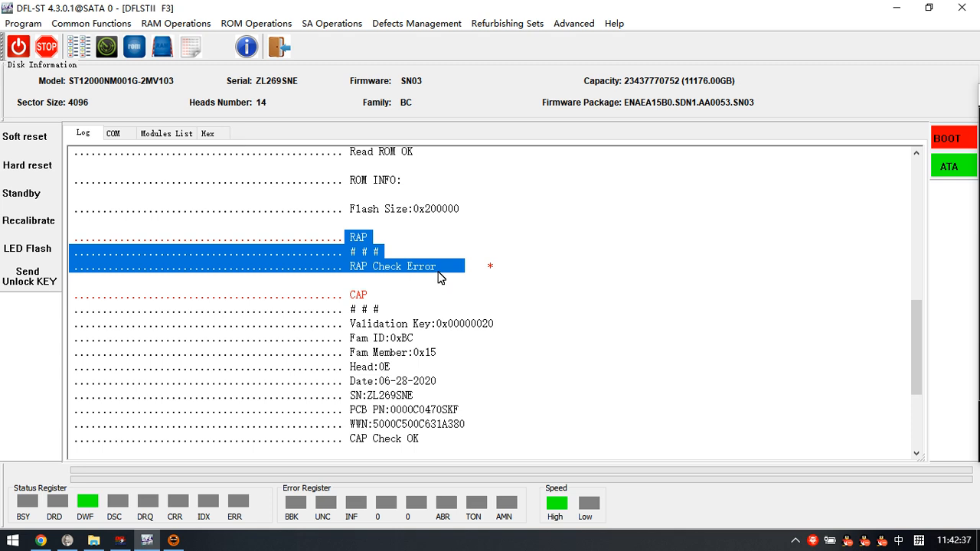
scroll(440, 277, up, 1)
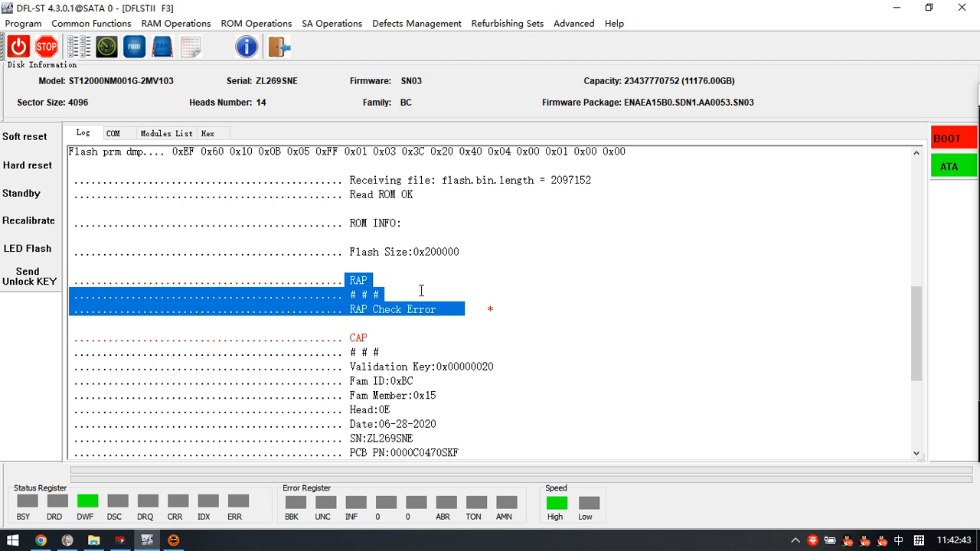
scroll(440, 291, up, 2)
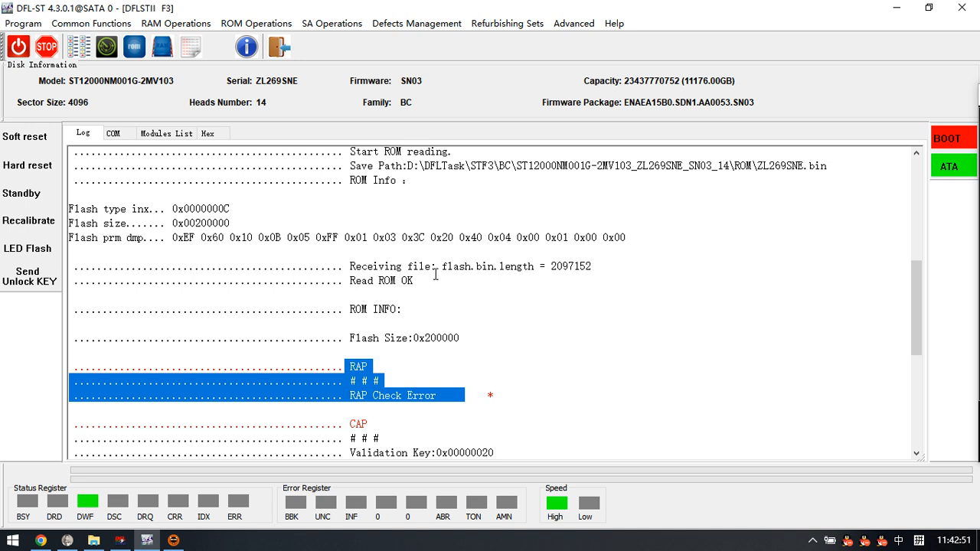
Examine the drive's identification details in the COM terminal output, including the model, serial and package version.
click(119, 134)
scroll(223, 250, up, 8)
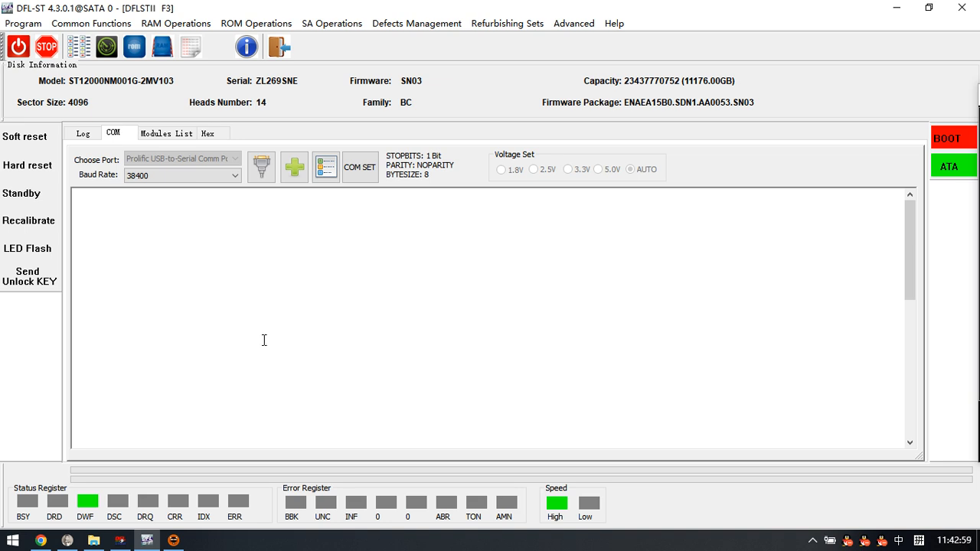
drag(903, 234, 900, 454)
drag(788, 439, 23, 379)
click(372, 328)
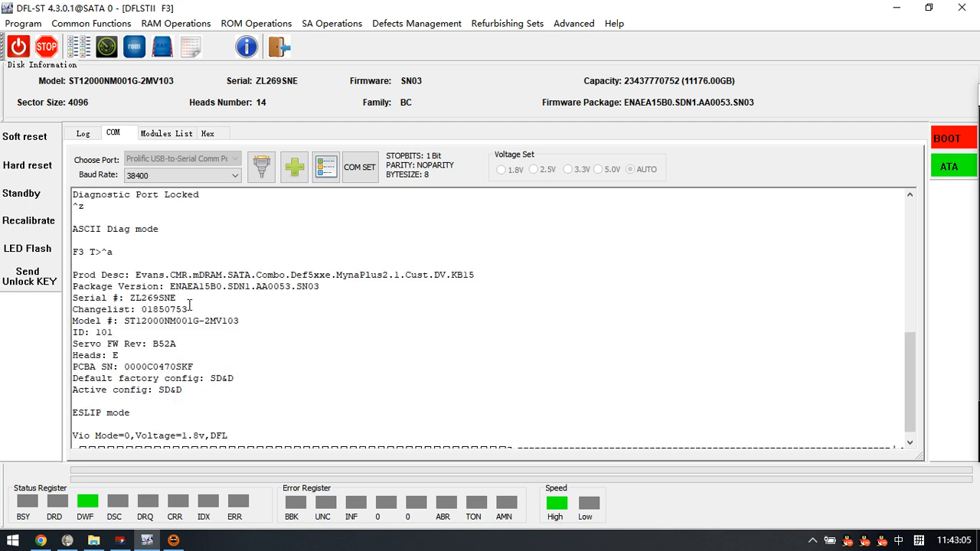
drag(245, 322, 120, 317)
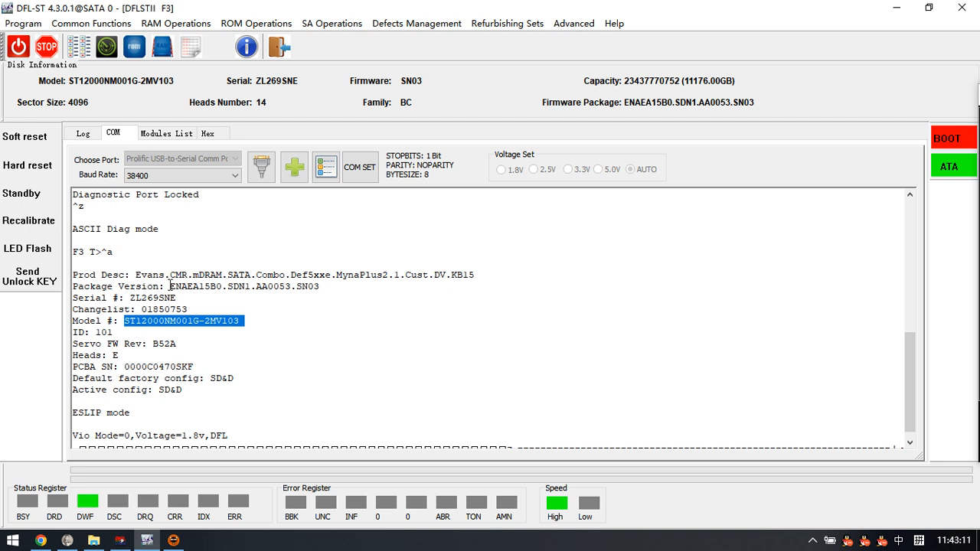
click(147, 300)
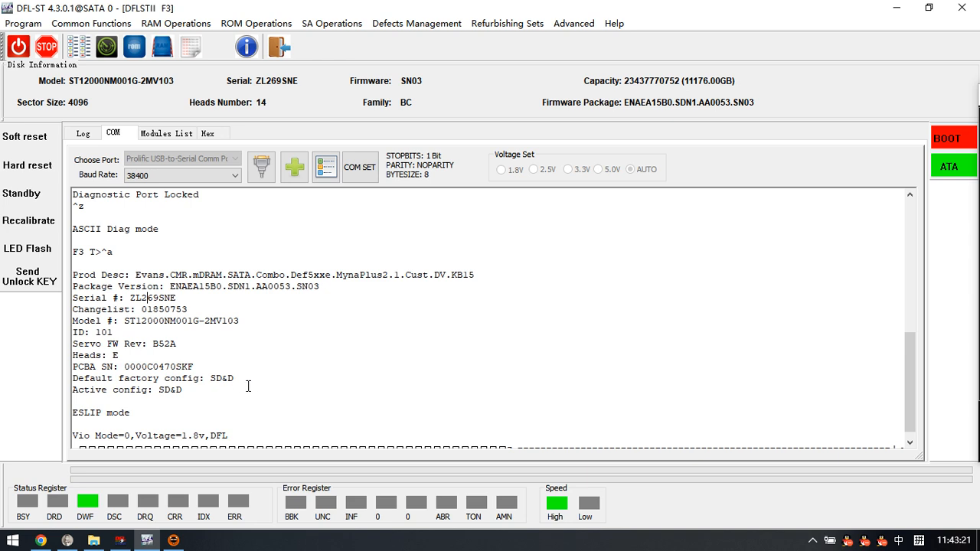
Examine the COM output for the diagnostic port lock message and the surrounding startup messages.
scroll(193, 391, up, 3)
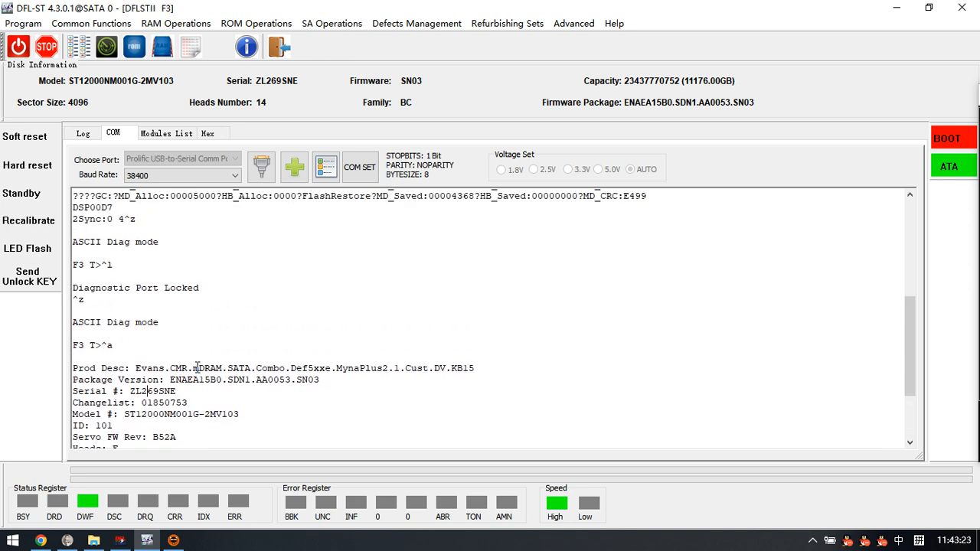
drag(200, 287, 61, 260)
click(202, 290)
drag(200, 288, 75, 269)
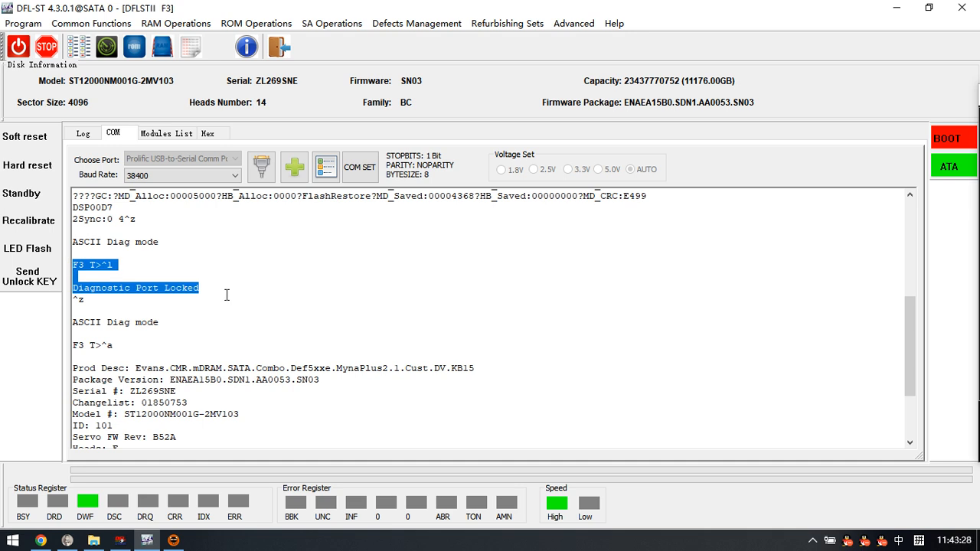
scroll(227, 295, up, 7)
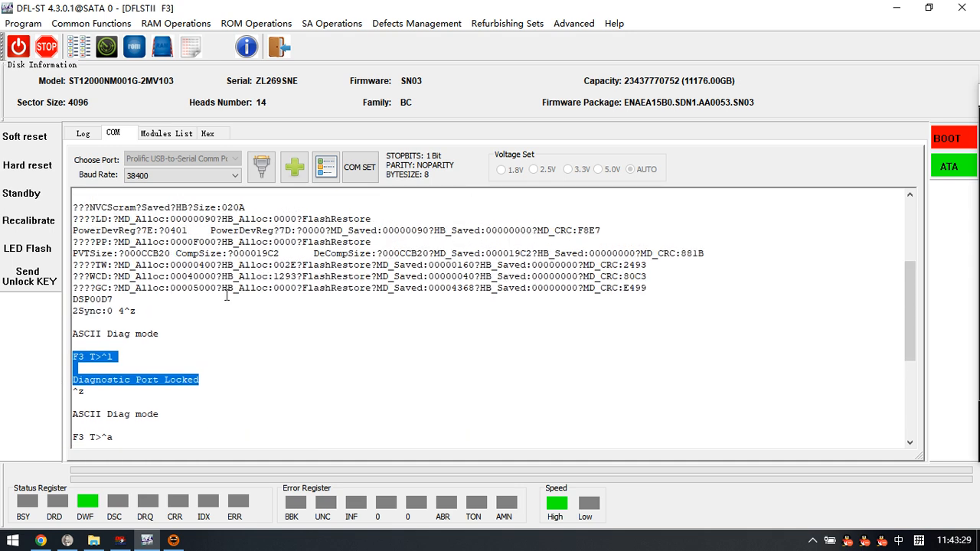
scroll(226, 294, down, 4)
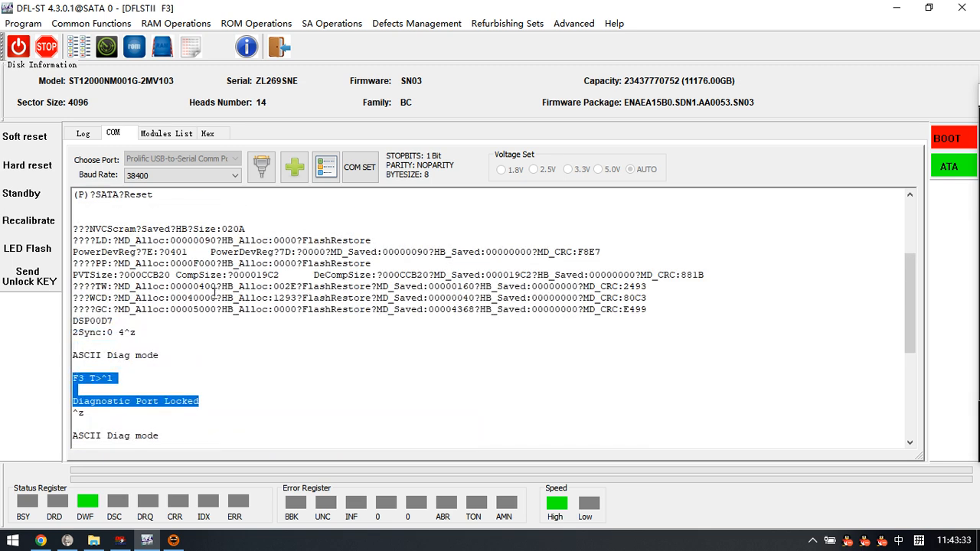
scroll(180, 333, up, 4)
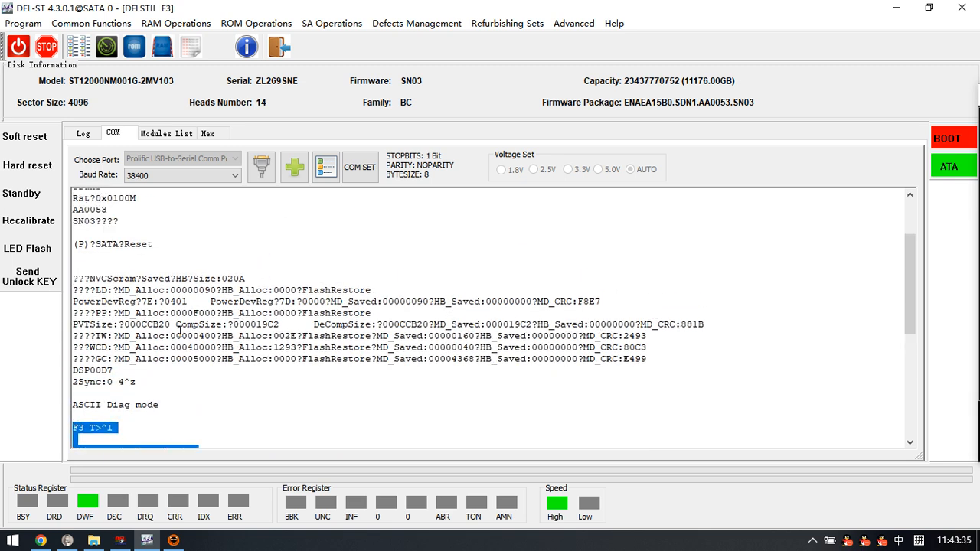
scroll(179, 324, down, 5)
scroll(155, 406, up, 3)
drag(156, 407, 266, 297)
click(303, 271)
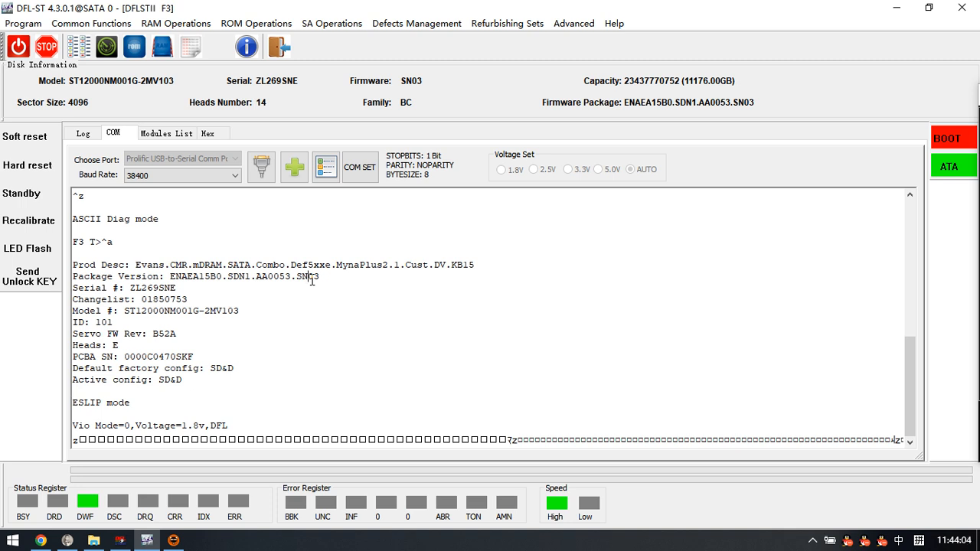
Power-cycle the drive, switch to DFL cPanel and launch the DDP module on SATA 0.
click(17, 50)
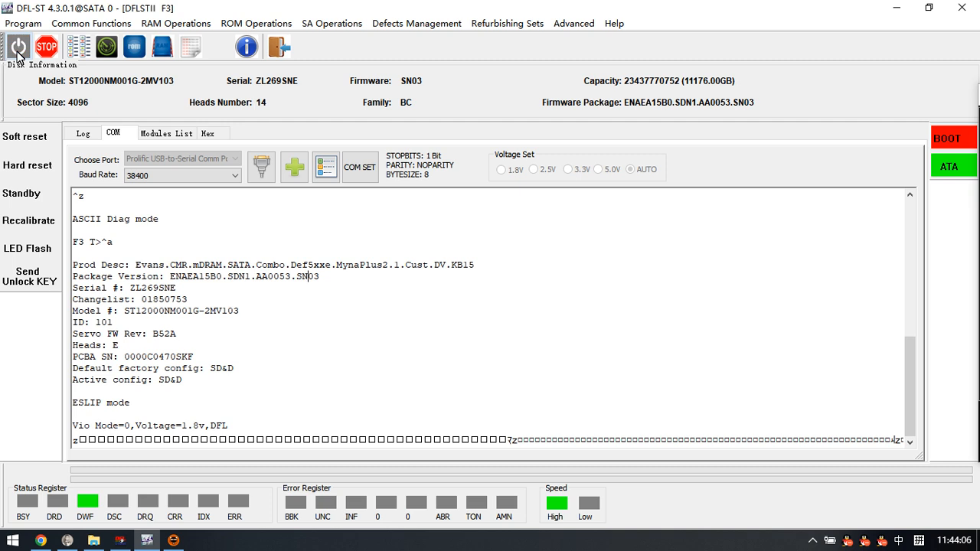
click(17, 46)
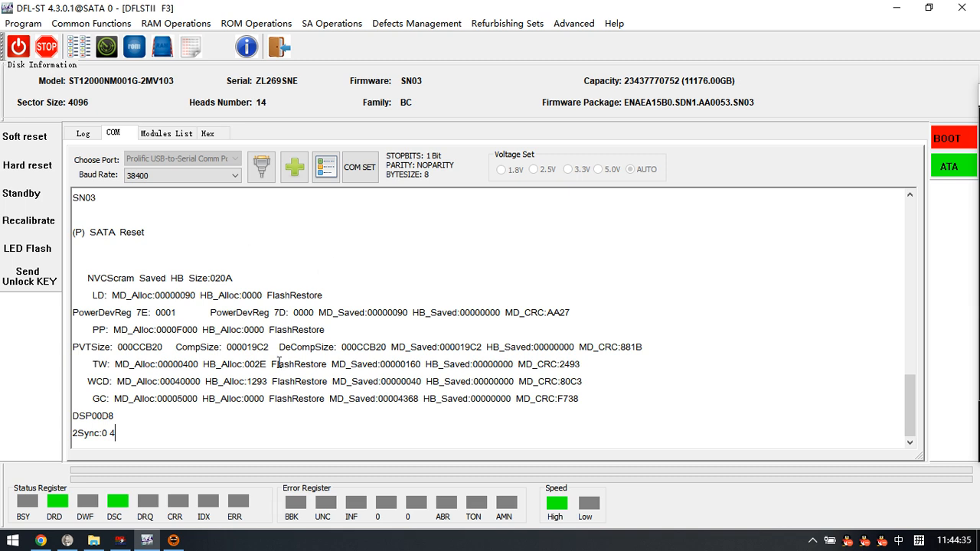
click(120, 542)
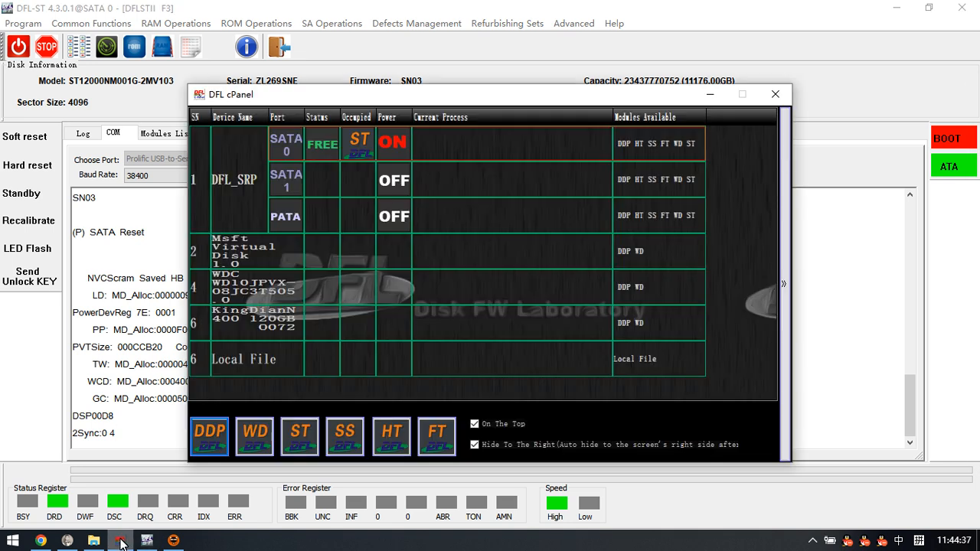
click(215, 436)
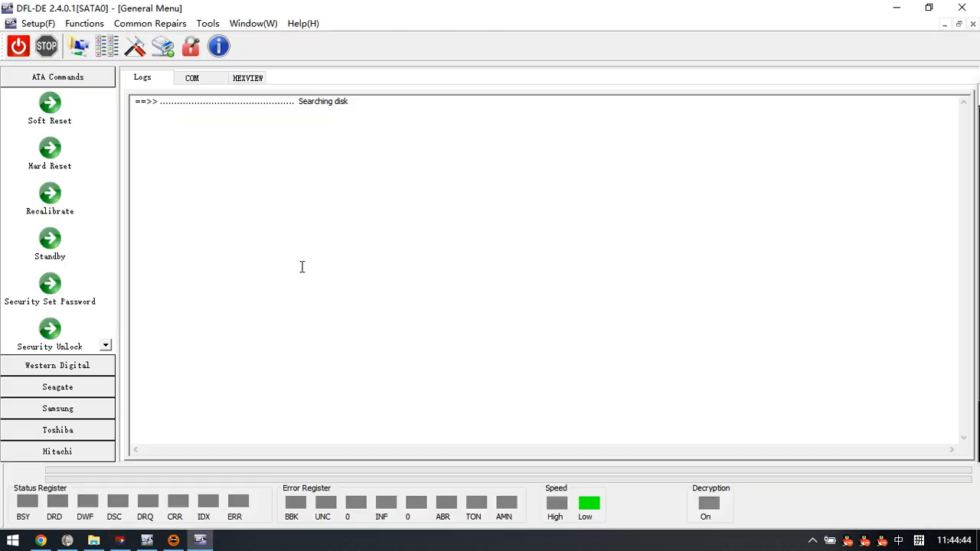
Read the drive's ATA ID information in the hex view and inspect its first sectors.
click(247, 78)
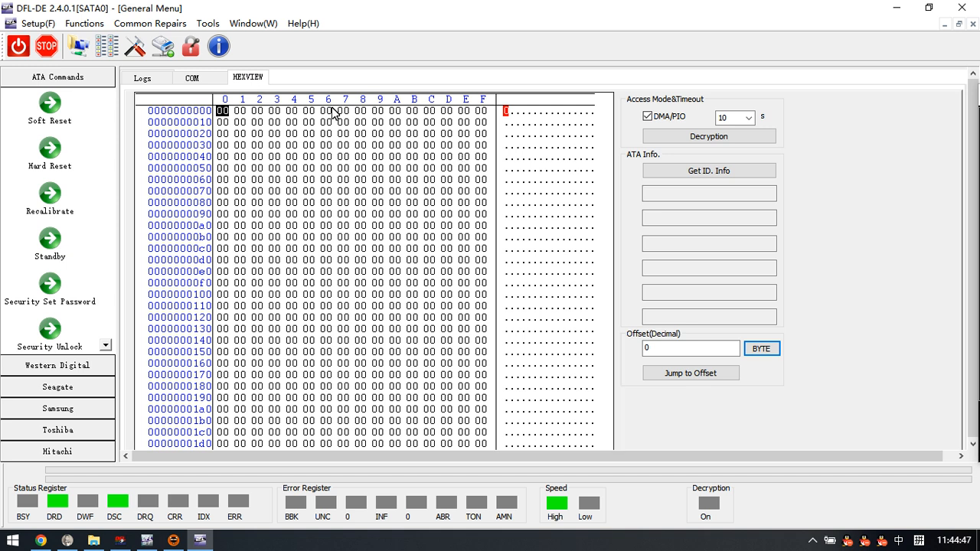
click(724, 173)
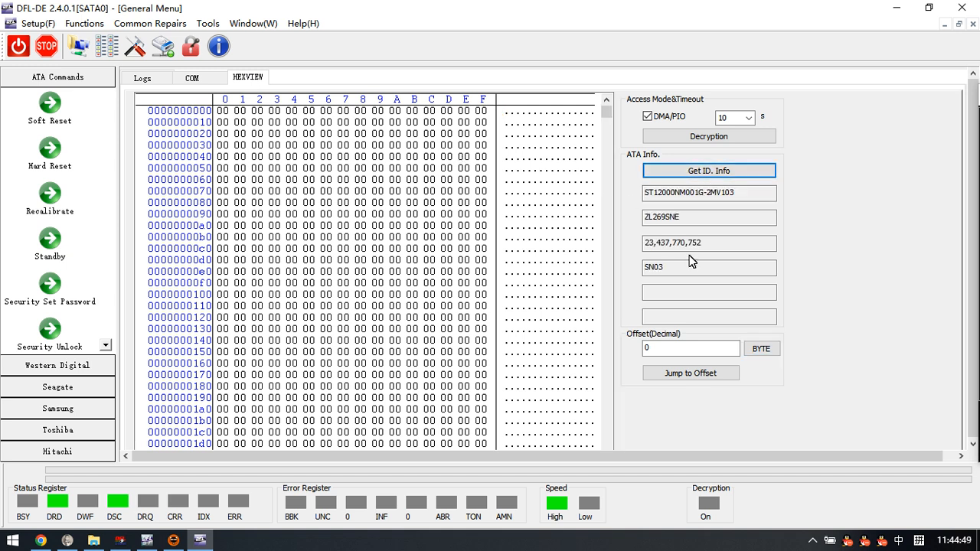
scroll(485, 350, down, 4)
scroll(485, 350, up, 4)
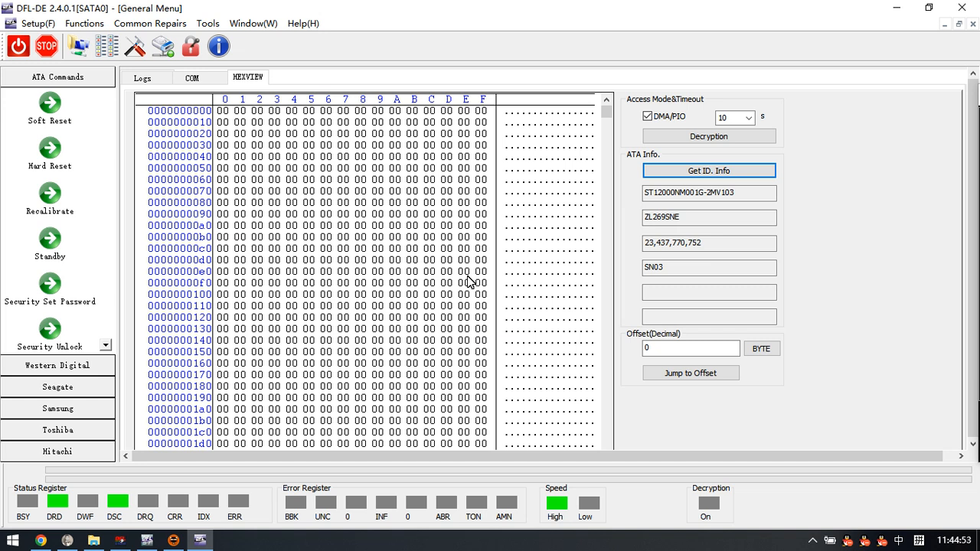
scroll(416, 339, down, 5)
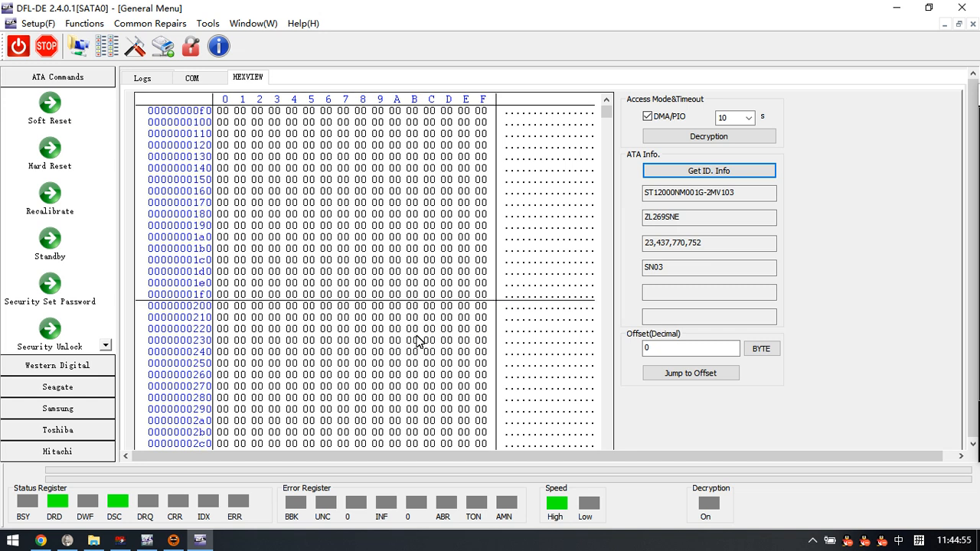
scroll(403, 254, up, 5)
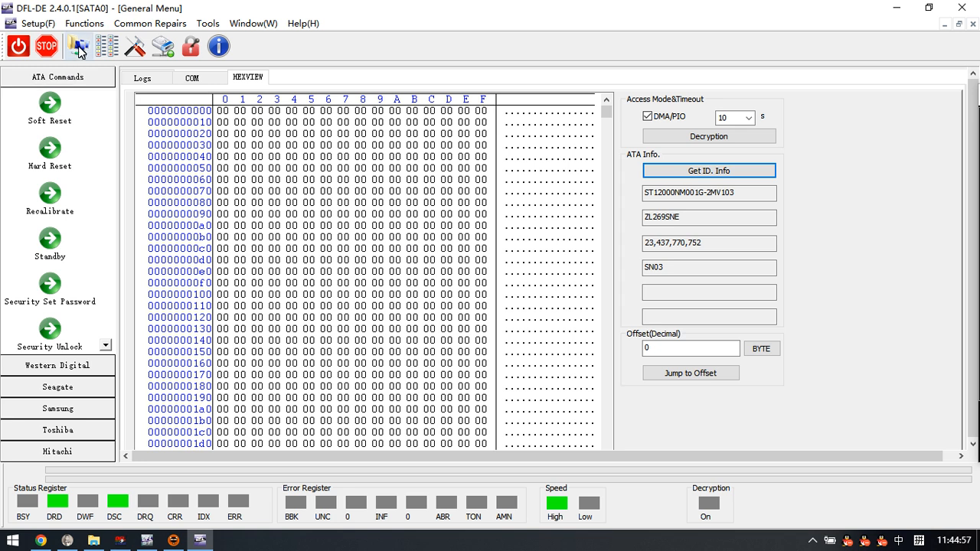
Create a new project for the SATA 0 drive with File Extraction and look over the commands for DFL-Device.
click(78, 46)
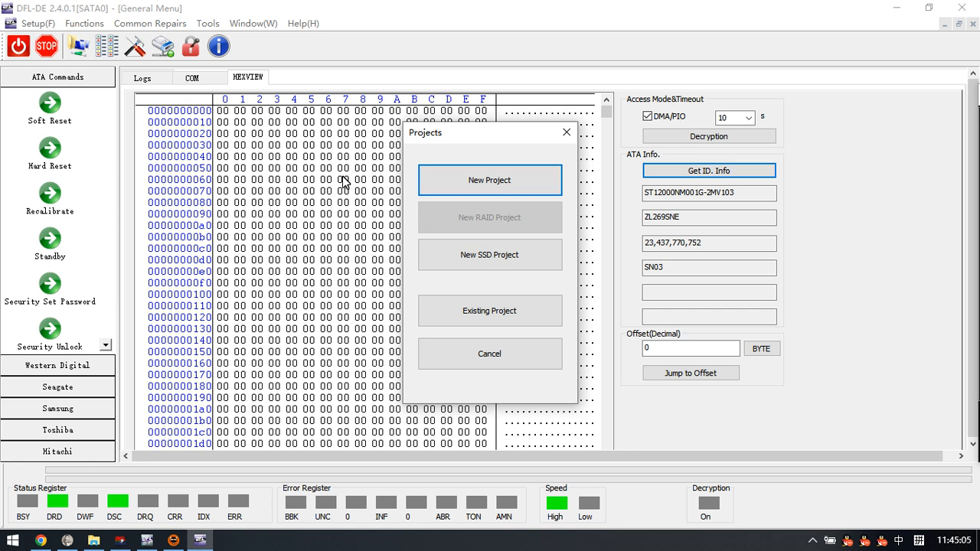
click(495, 179)
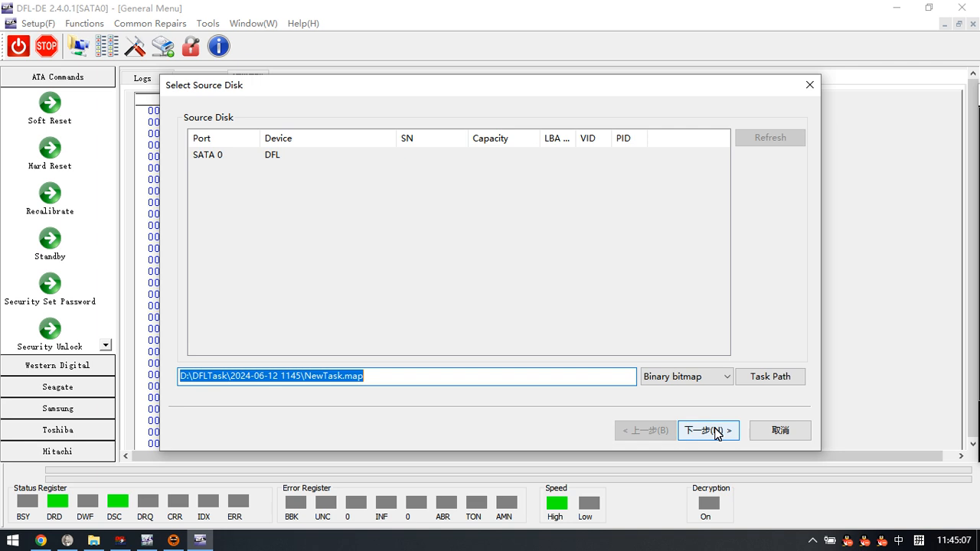
click(708, 431)
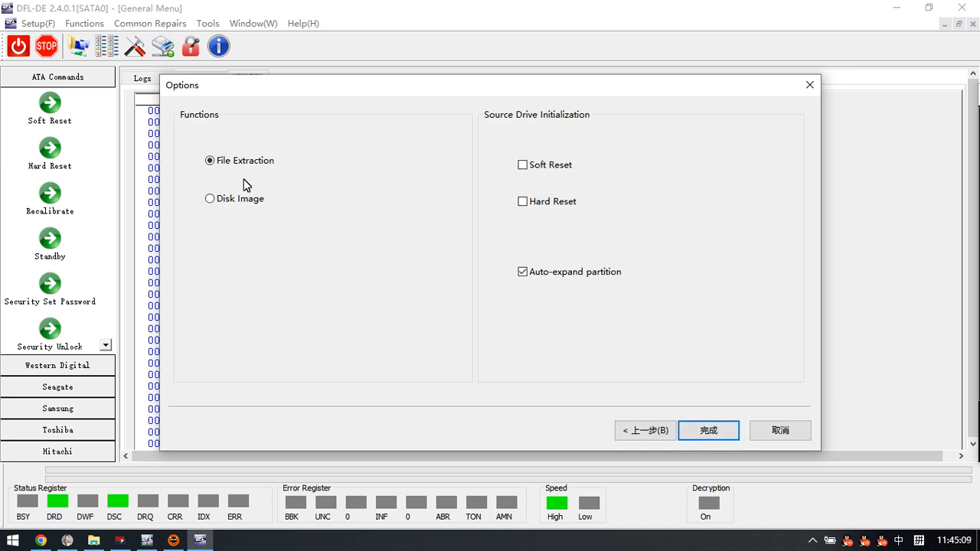
click(719, 432)
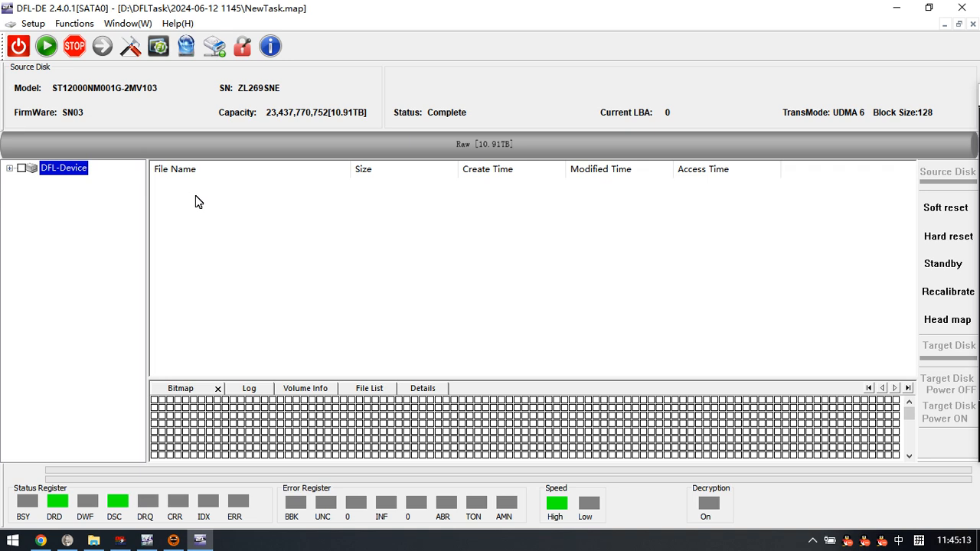
right_click(67, 171)
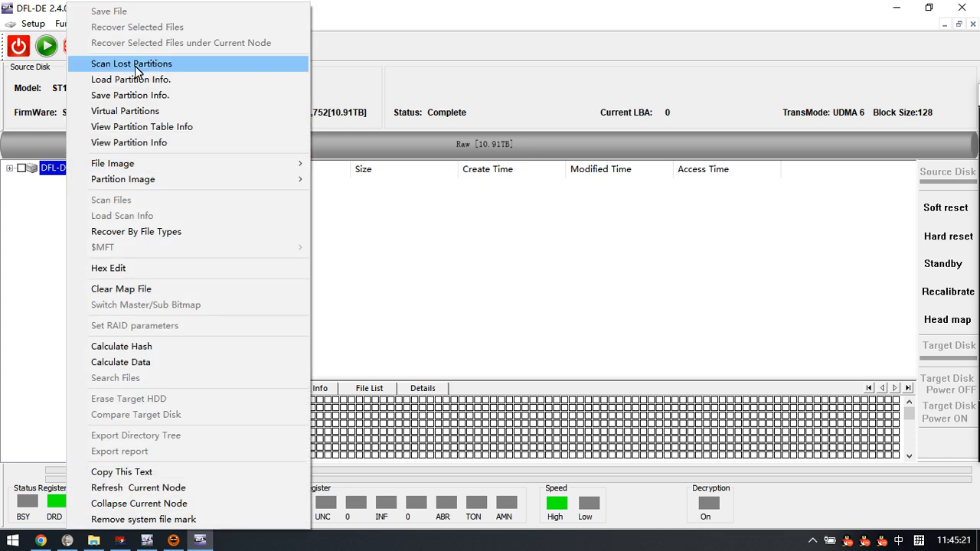
click(46, 202)
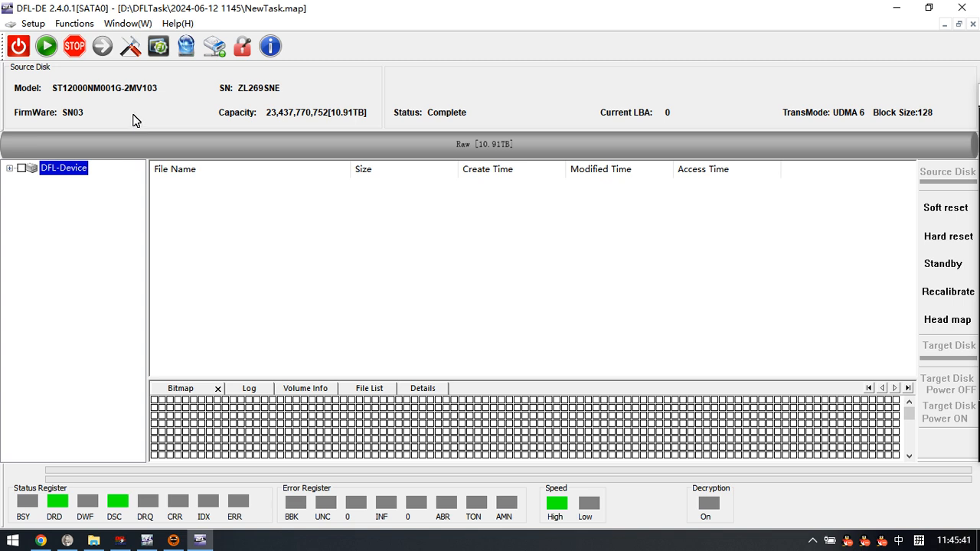
click(186, 48)
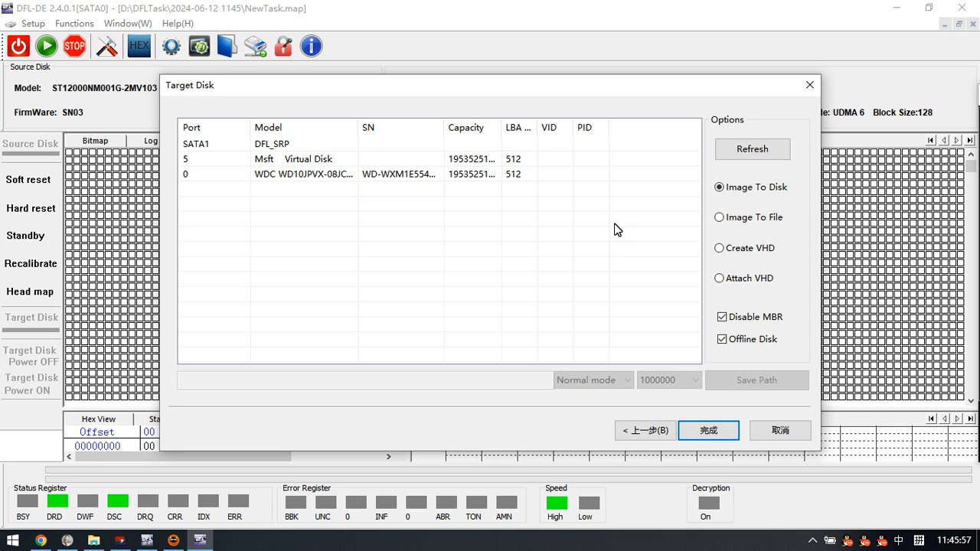
drag(633, 91, 616, 144)
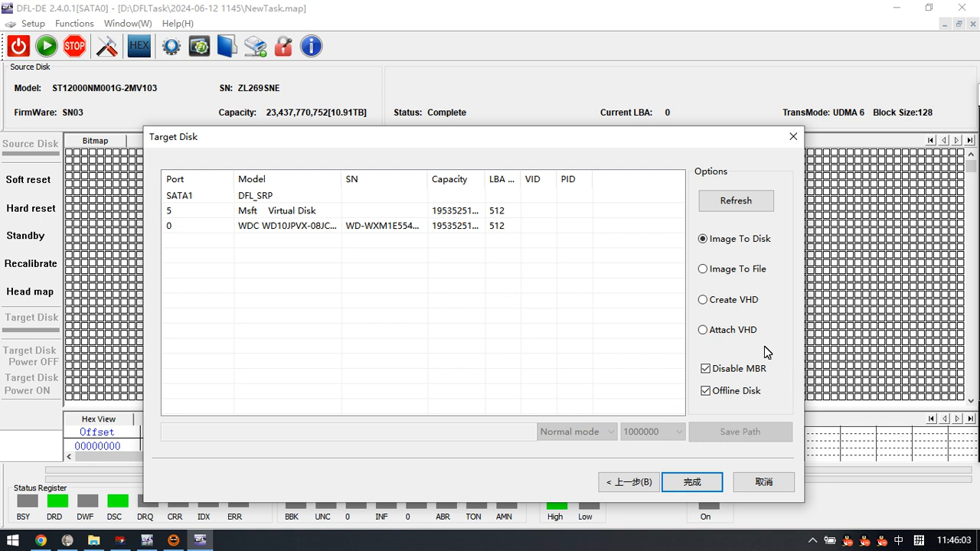
click(719, 303)
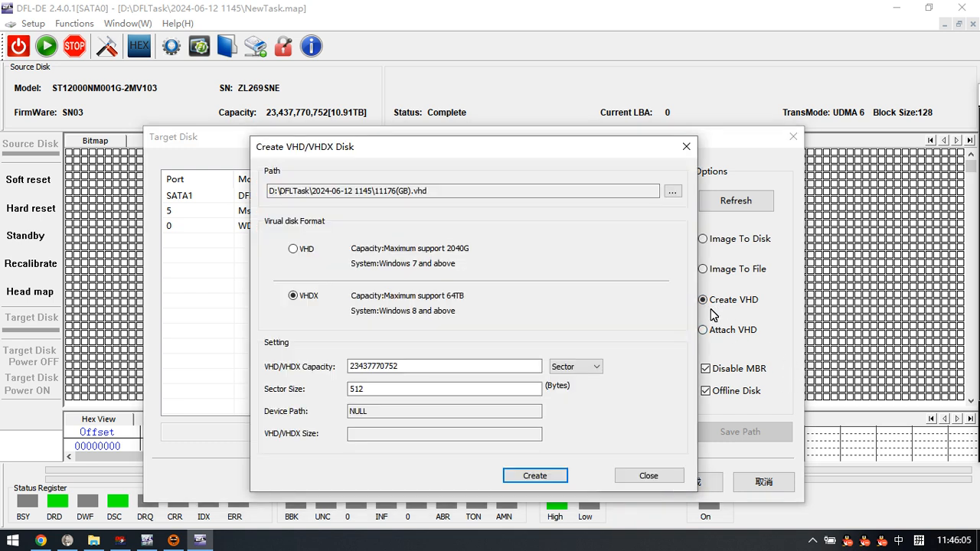
click(386, 196)
click(534, 479)
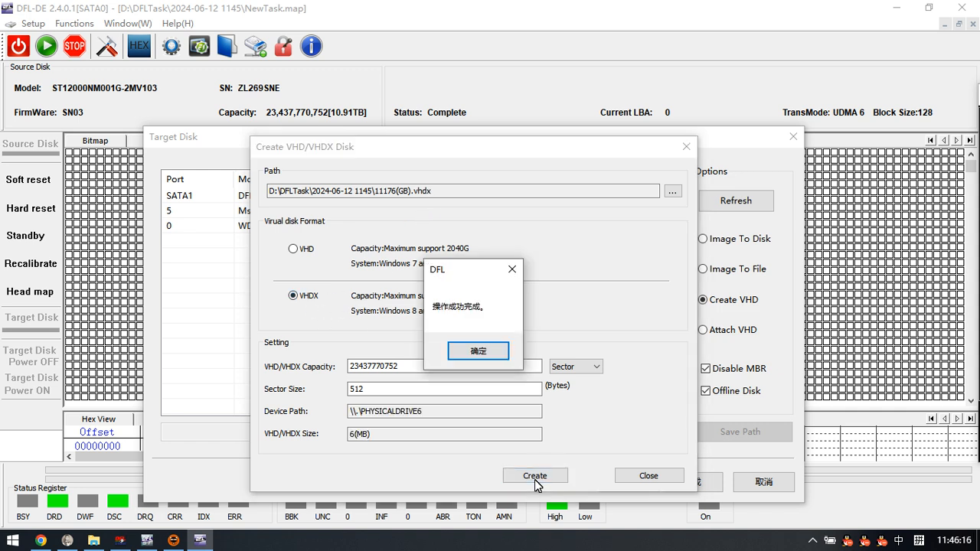
click(493, 352)
click(648, 476)
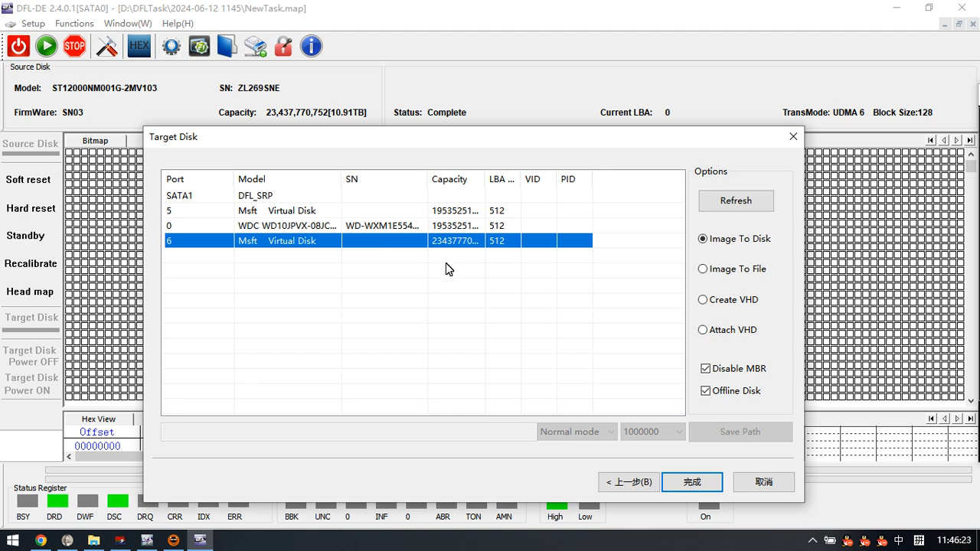
Set the new virtual disk as the image target and enlarge the hex view and speed chart area.
click(691, 482)
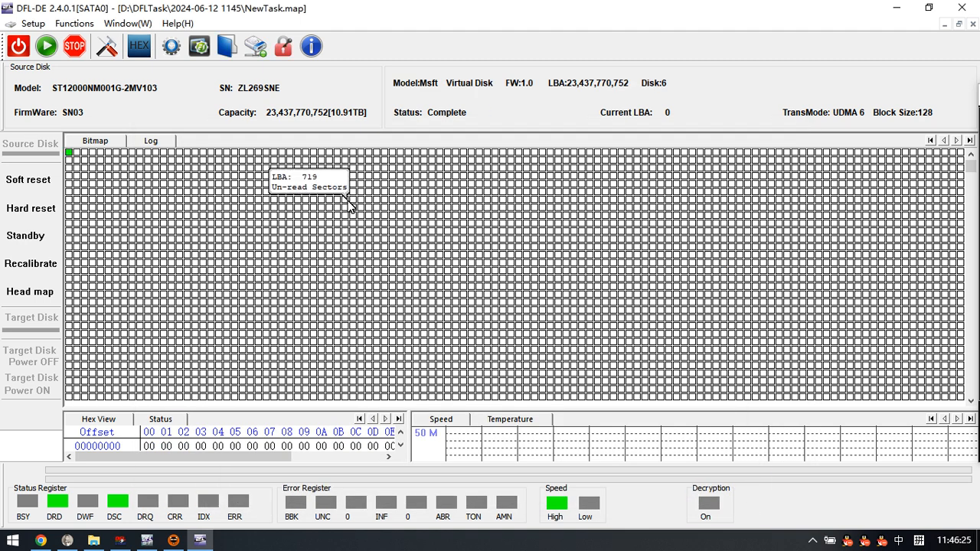
drag(410, 412, 403, 281)
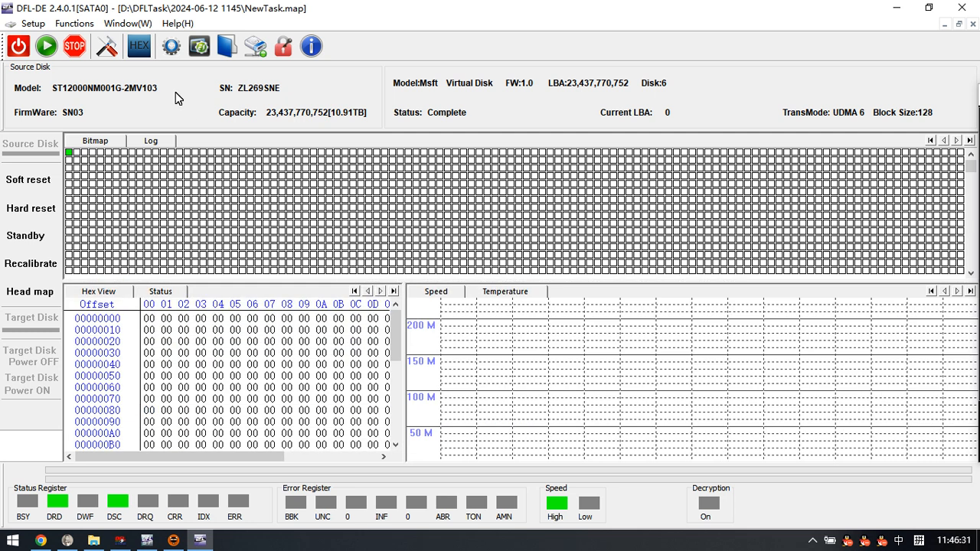
Set the read block size to 1024 sectors in the project's basic image settings and apply the change.
click(107, 46)
click(372, 105)
drag(289, 14, 393, 69)
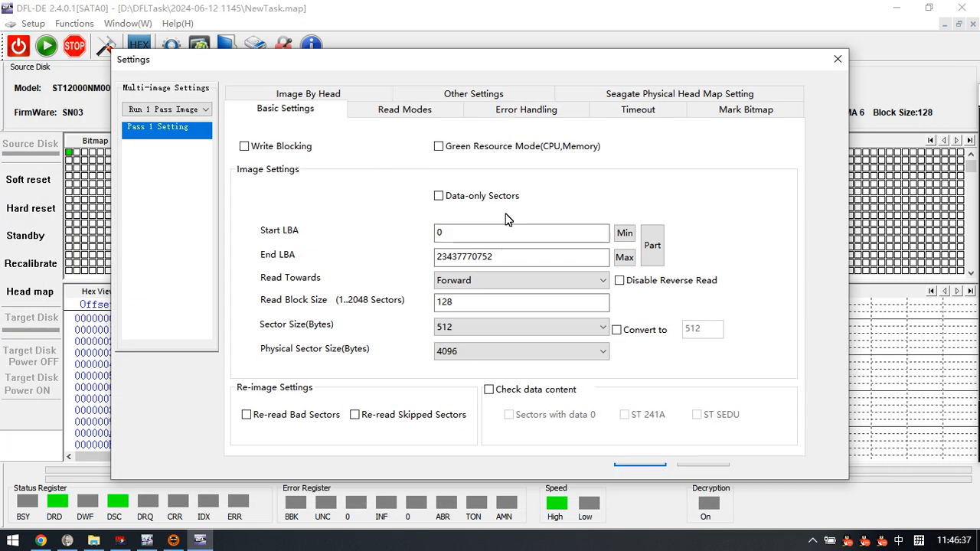
click(468, 305)
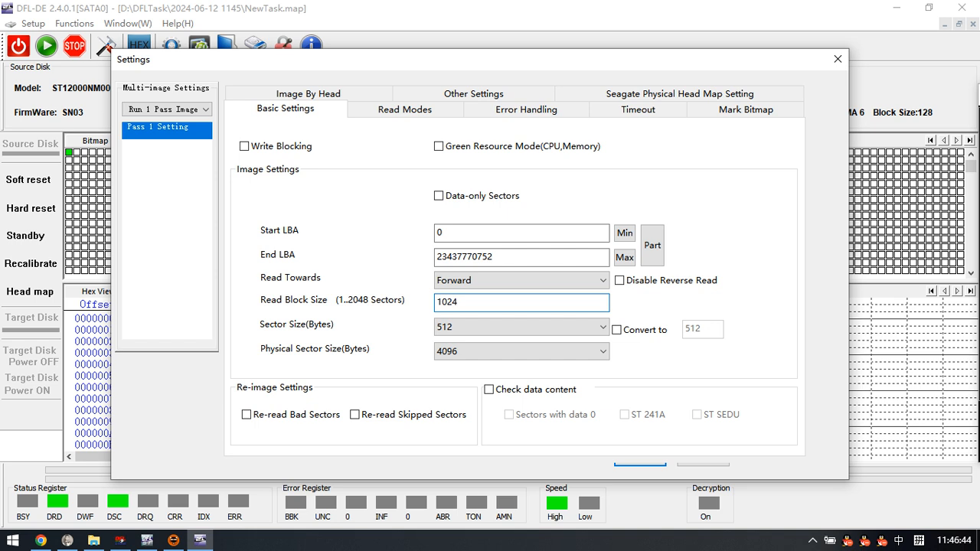
click(641, 463)
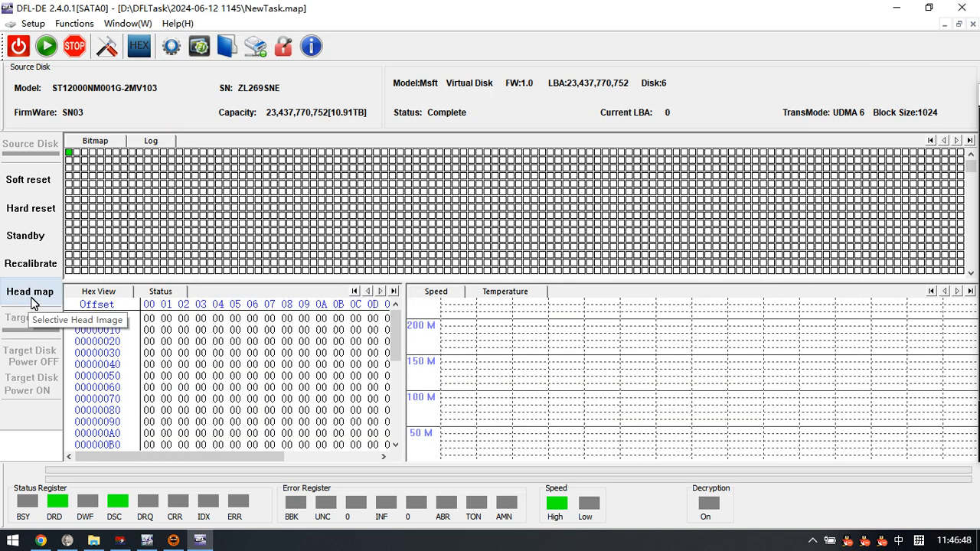
Start imaging the source drive to the virtual disk and display the imaging status with size, speed and elapsed time.
click(47, 49)
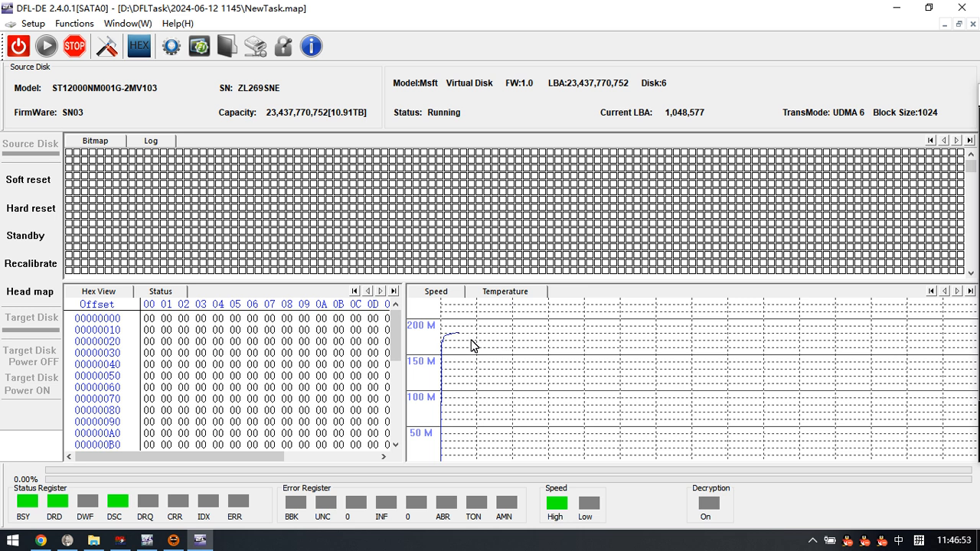
click(159, 294)
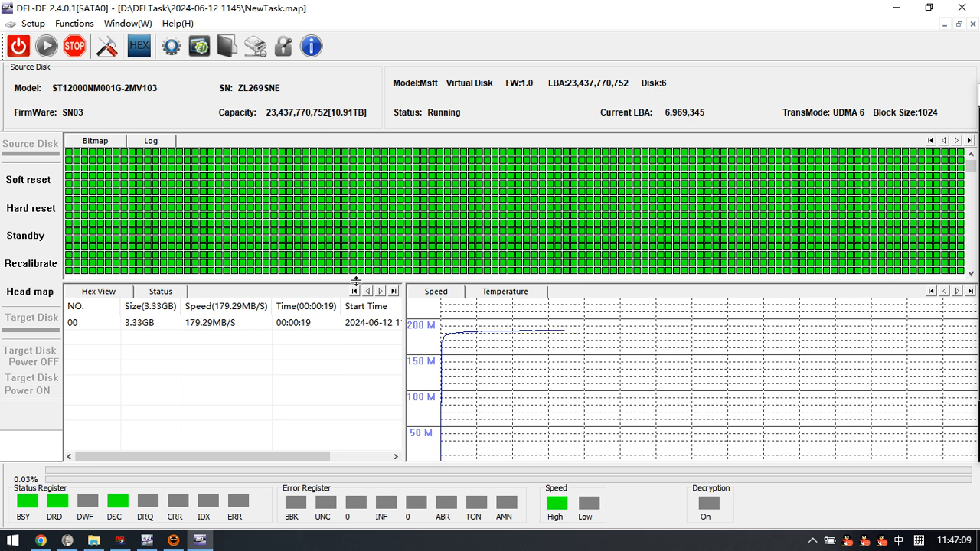
mouse_move(385, 215)
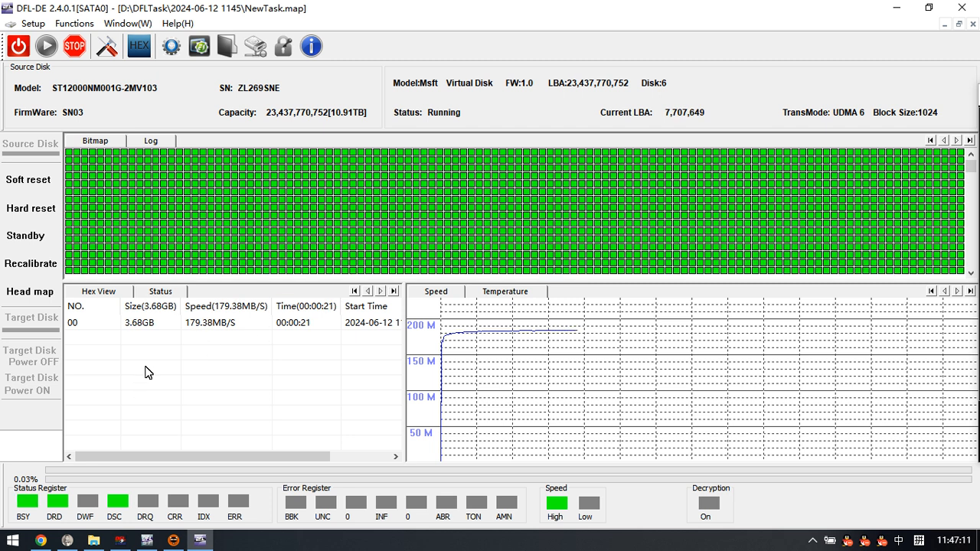